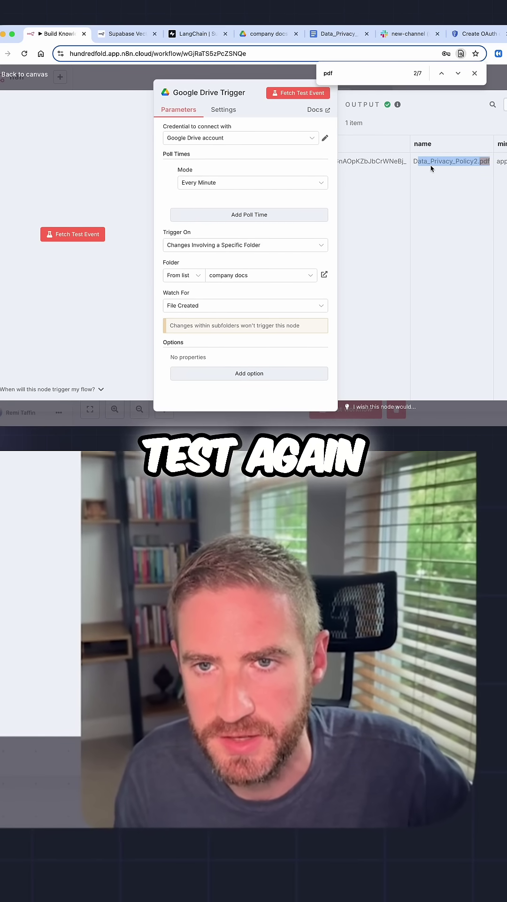
# Step: Select the fetched file name Data_Privacy_Policy2.pdf in the Google Drive Trigger output
pyautogui.doubleClick(498, 162)
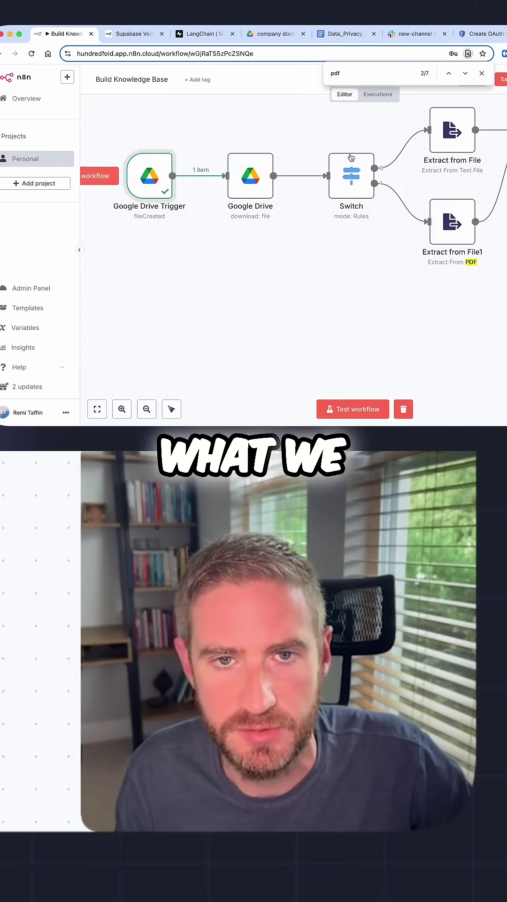
# Step: Run the whole workflow so the PDF flows through Extract From PDF into Supabase Vector Store
pyautogui.click(353, 408)
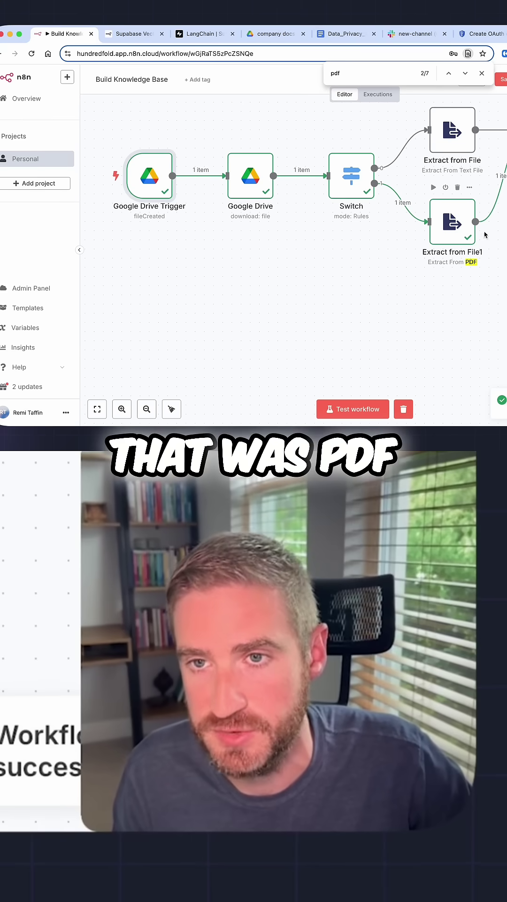
pyautogui.hscroll(3, 467, 267)
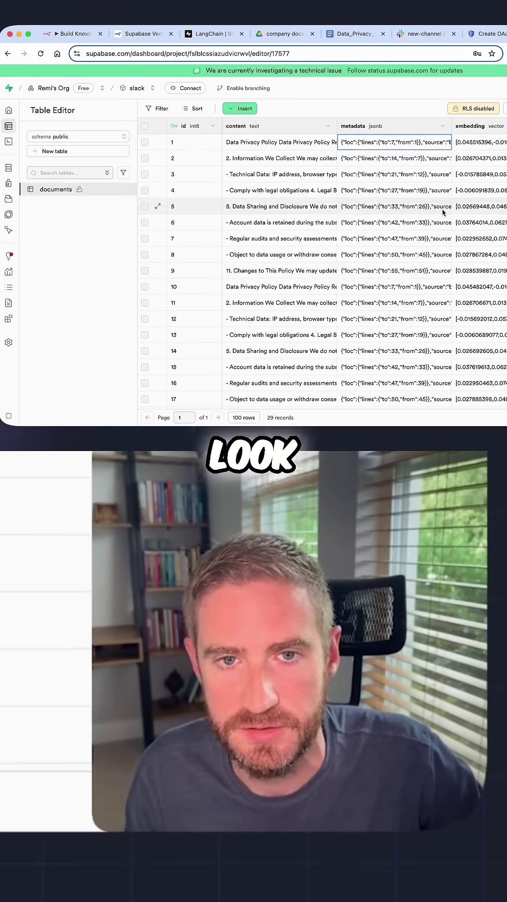
pyautogui.scroll(-3, 355, 276)
pyautogui.scroll(-2, 355, 278)
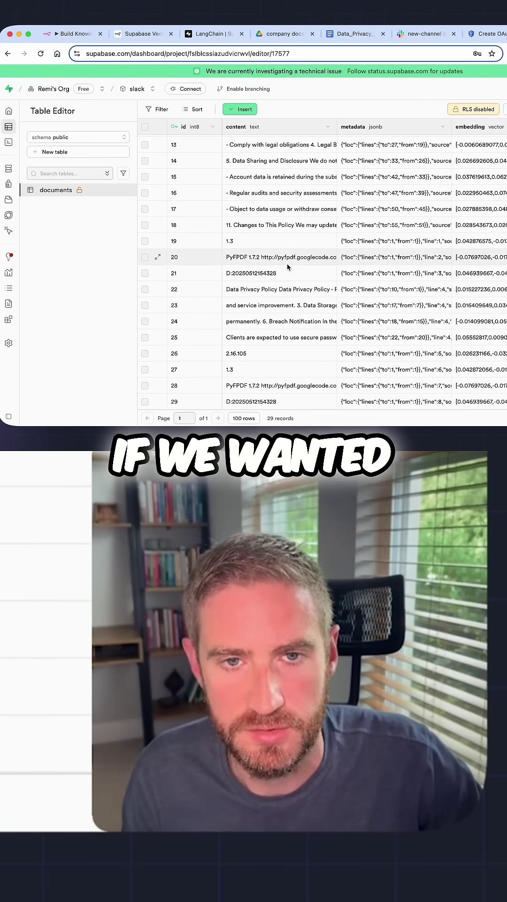
pyautogui.scroll(1, 287, 267)
pyautogui.scroll(5, 286, 266)
pyautogui.scroll(-5, 282, 289)
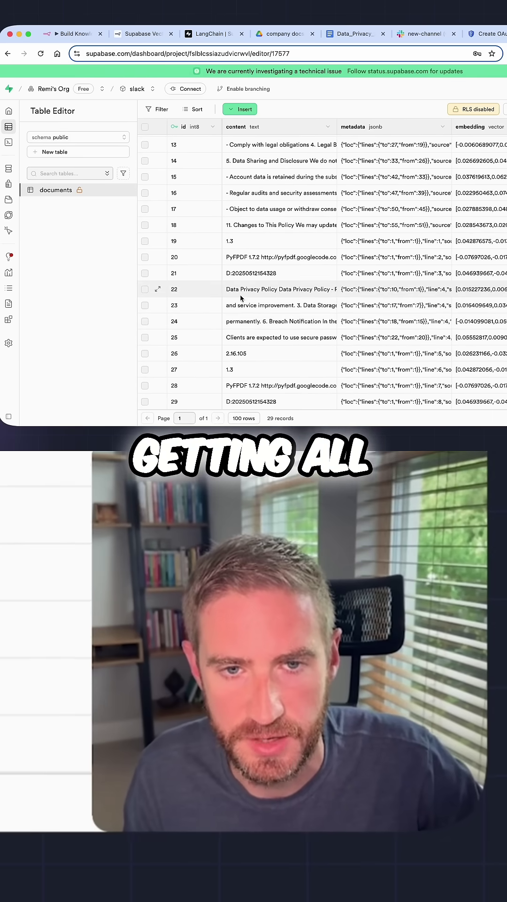
pyautogui.doubleClick(367, 289)
pyautogui.scroll(-3, 367, 291)
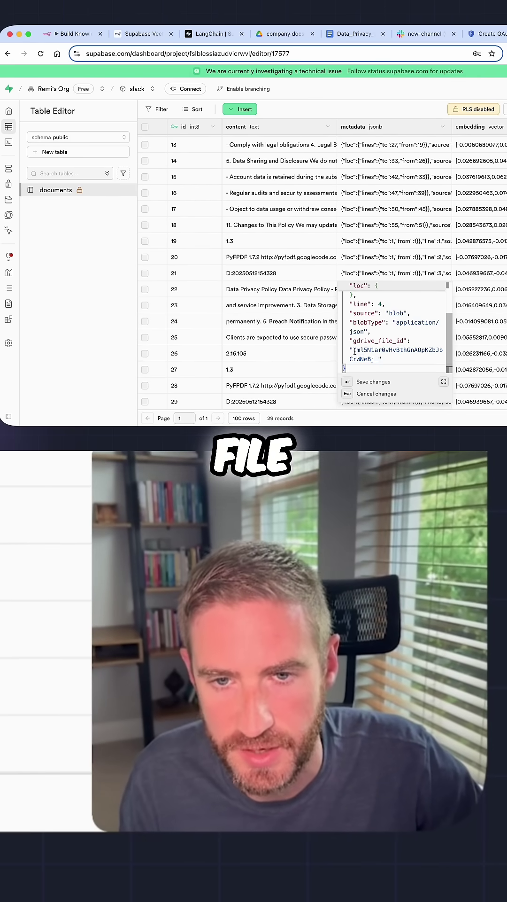
pyautogui.press('Escape')
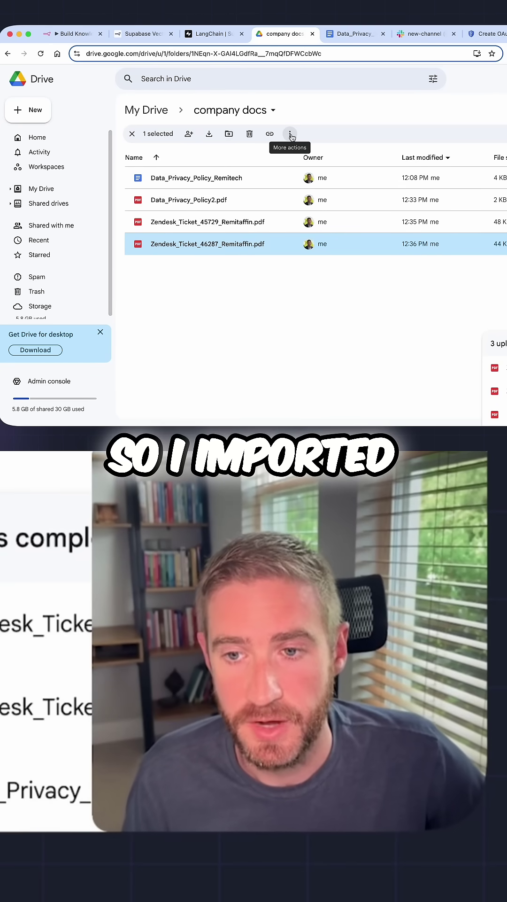
# Step: Deselect the ticket PDF so the company docs folder lists its four files plainly
pyautogui.click(199, 309)
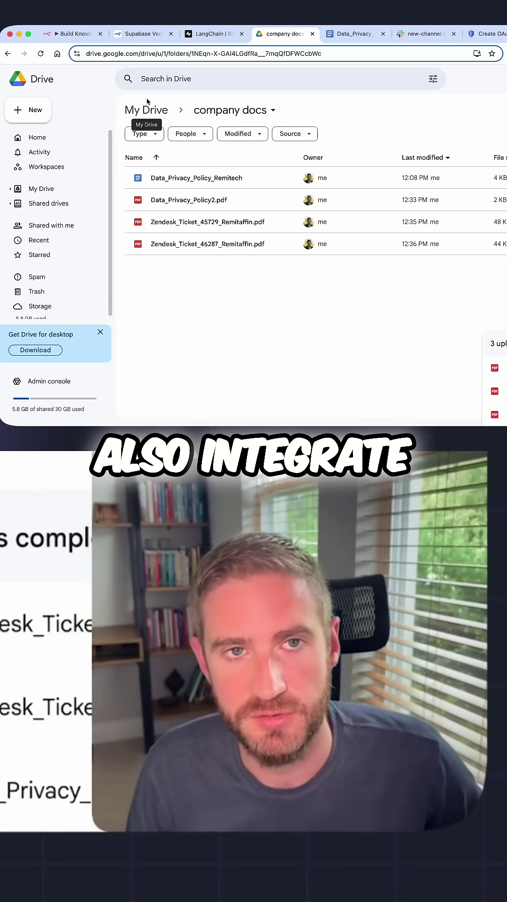
# Step: Return to the Build Knowledge Base workflow tab showing extract nodes feeding Supabase Vector Store
pyautogui.click(76, 36)
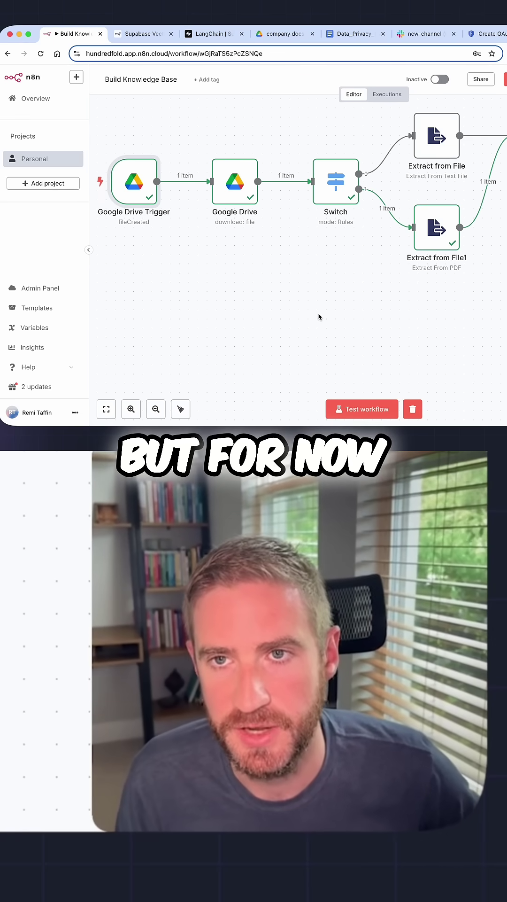
pyautogui.hscroll(2, 319, 318)
pyautogui.hscroll(2, 319, 318)
pyautogui.hscroll(3, 319, 317)
pyautogui.hscroll(2, 319, 317)
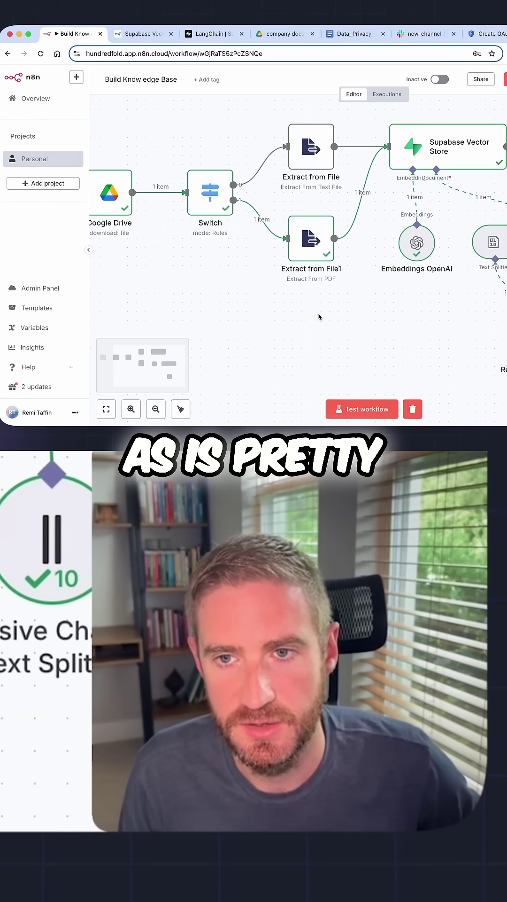